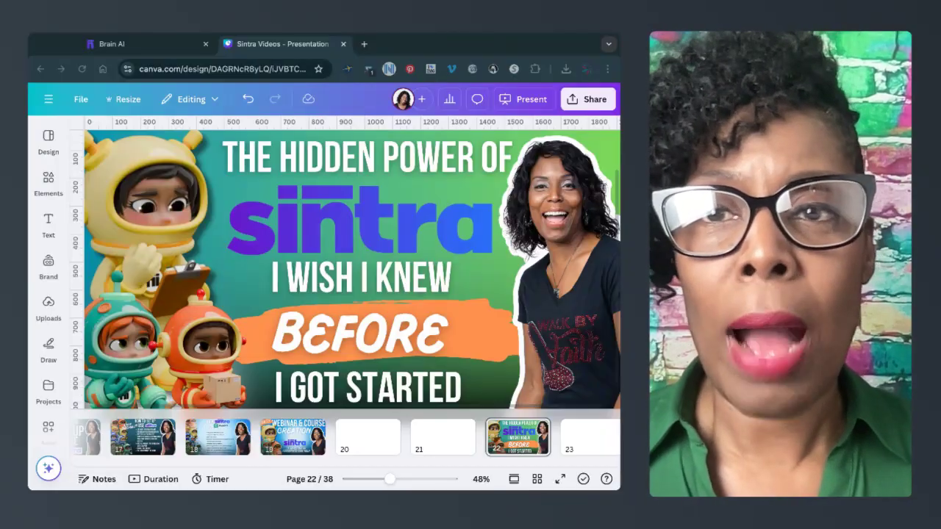
Switch from the Canva presentation on page 22 to the Sintra Brain AI page
left_click(155, 45)
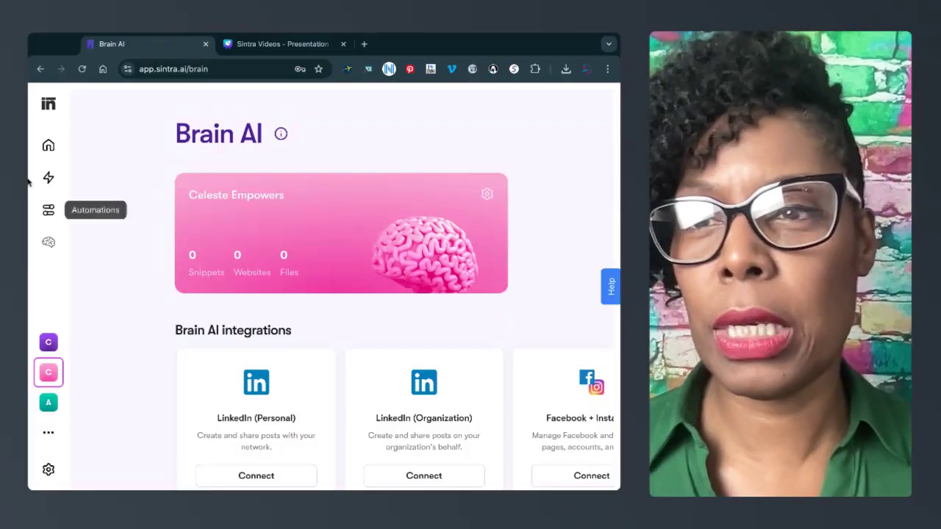
Go to the home page and switch to Celeste's Brain workspace to view its AI Employees
left_click(50, 146)
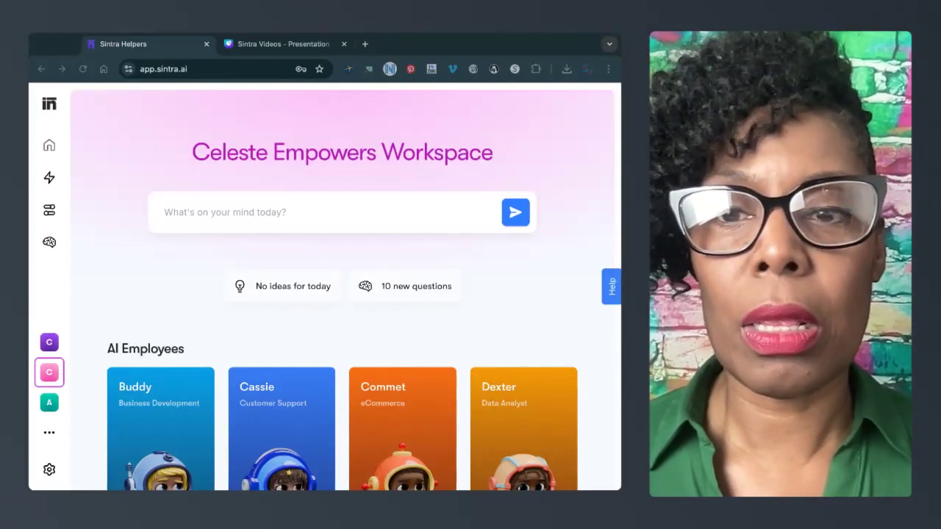
left_click(49, 342)
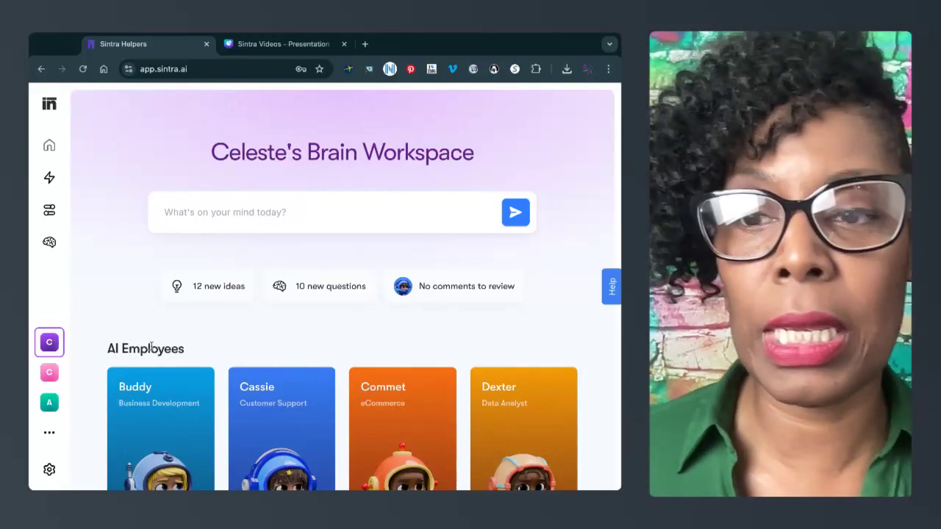
scroll(147, 352, "down", 2)
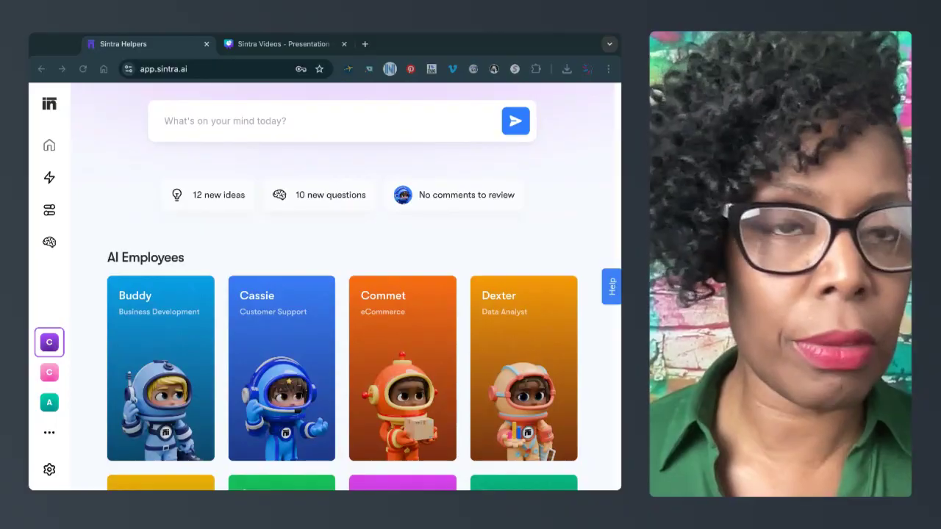
left_click(408, 47)
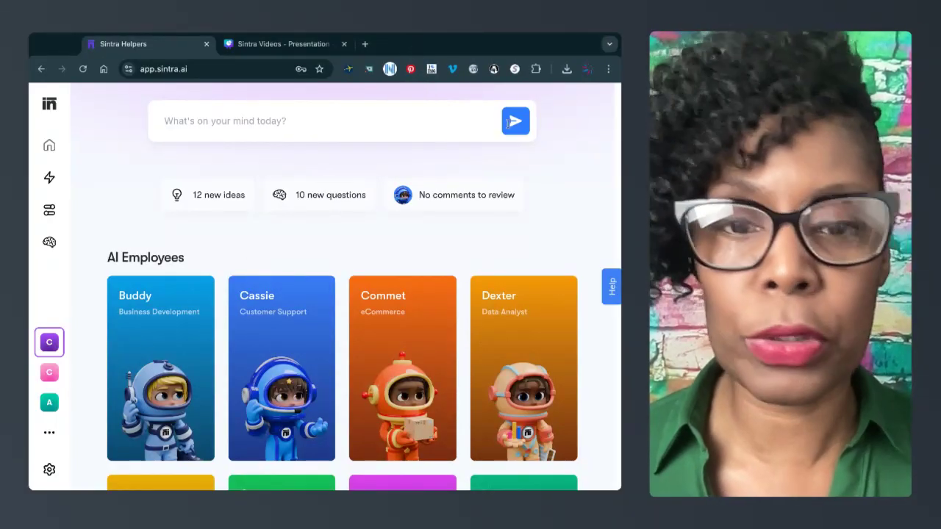
scroll(404, 367, "down", 5)
scroll(410, 383, "down", 1)
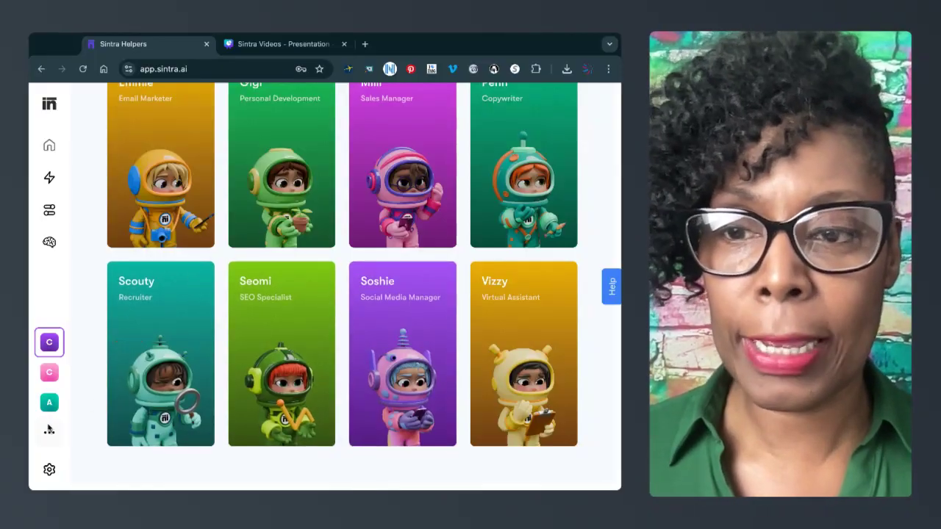
scroll(120, 327, "up", 4)
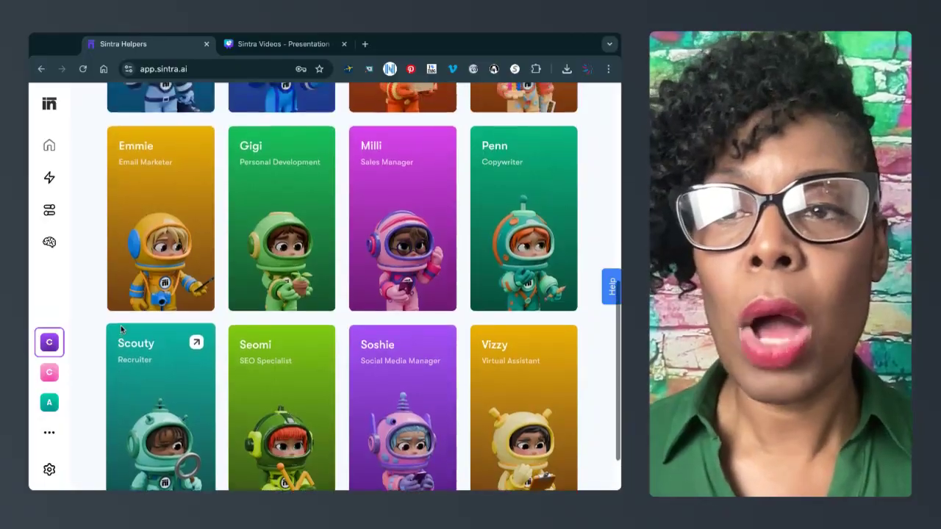
scroll(121, 327, "up", 4)
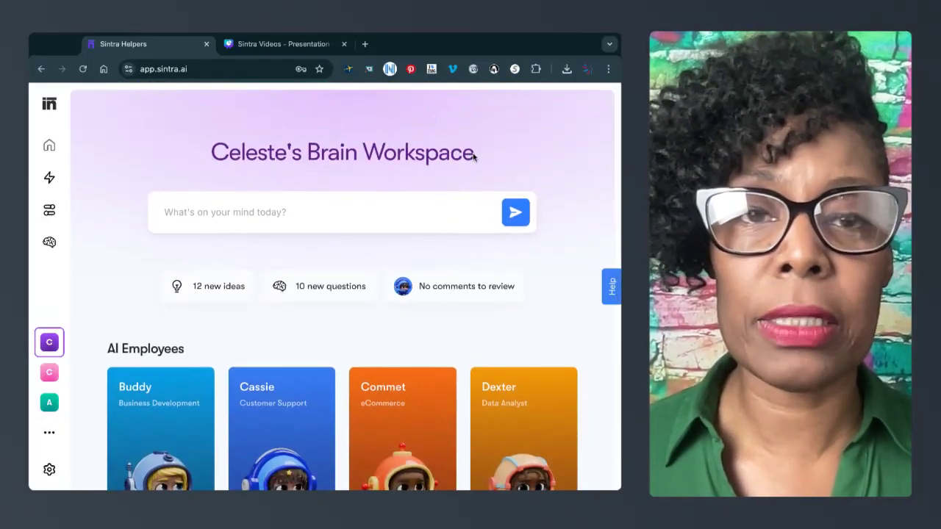
left_click(49, 433)
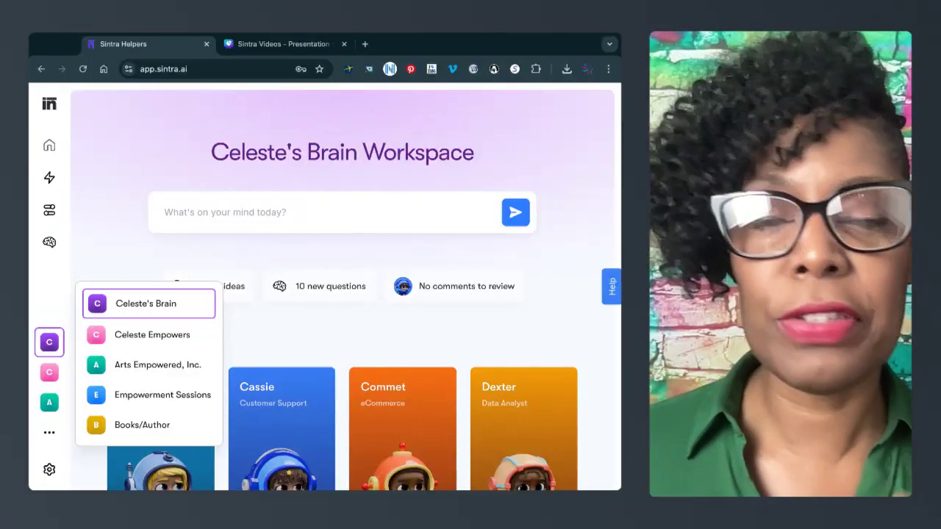
Close the workspace list, browse the helper cards, then reopen the list of workspaces
left_click(319, 339)
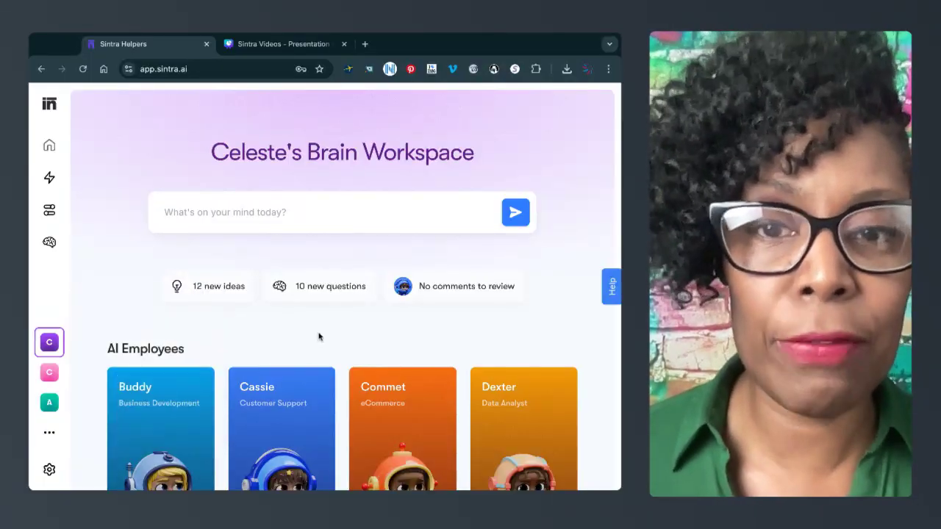
scroll(318, 332, "down", 7)
scroll(318, 332, "up", 5)
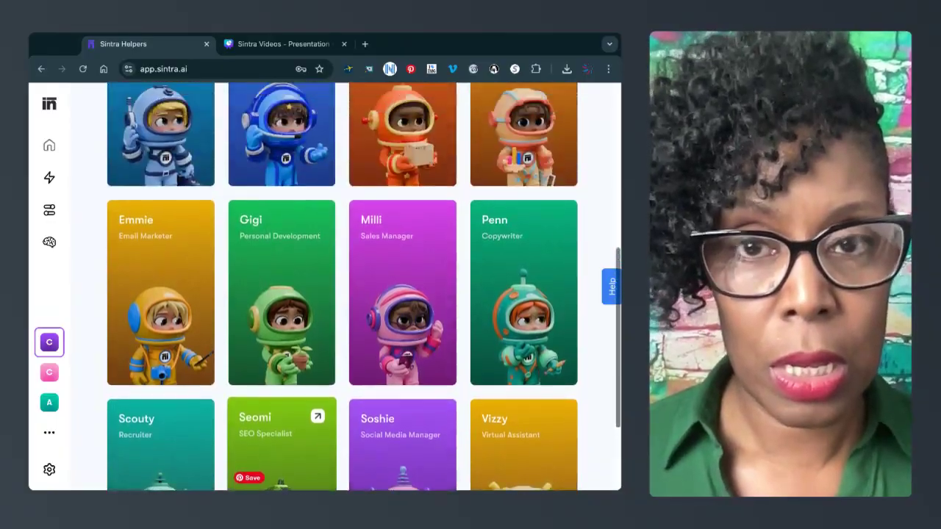
scroll(318, 332, "down", 4)
scroll(318, 397, "up", 2)
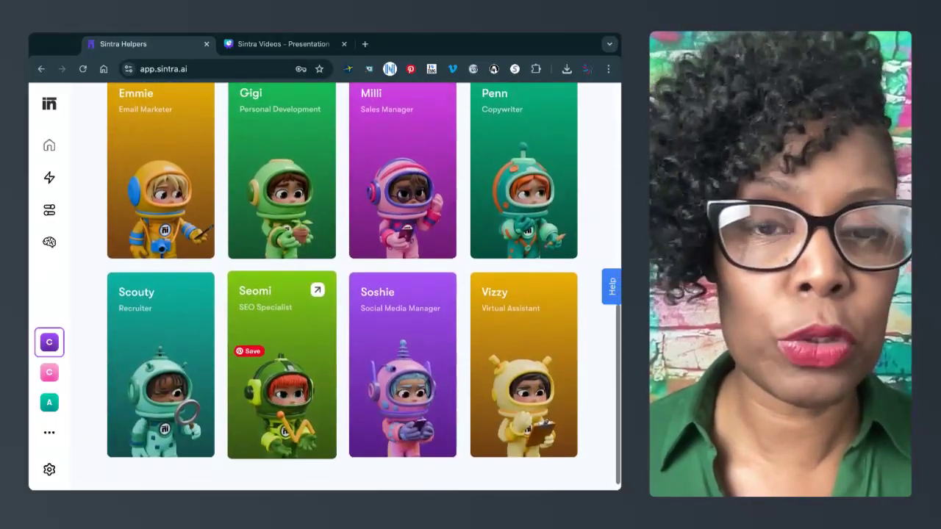
scroll(318, 397, "up", 2)
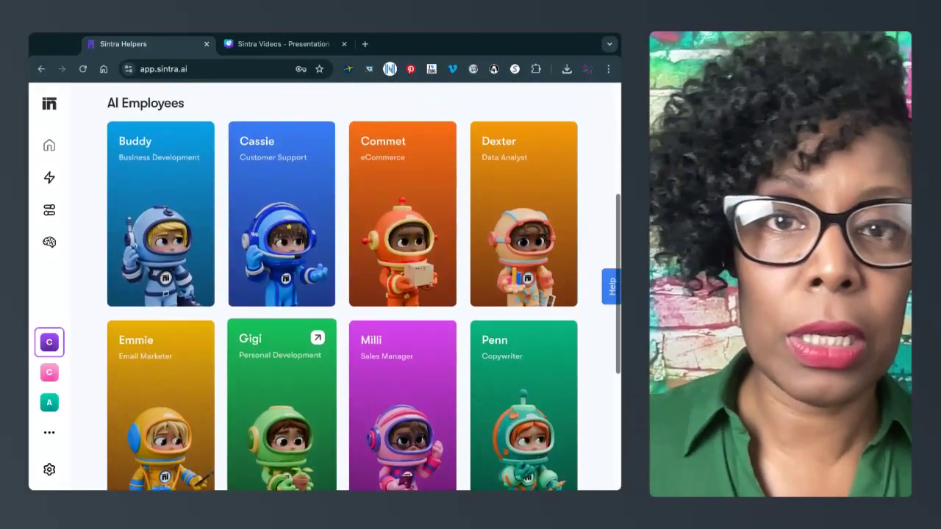
scroll(318, 397, "down", 1)
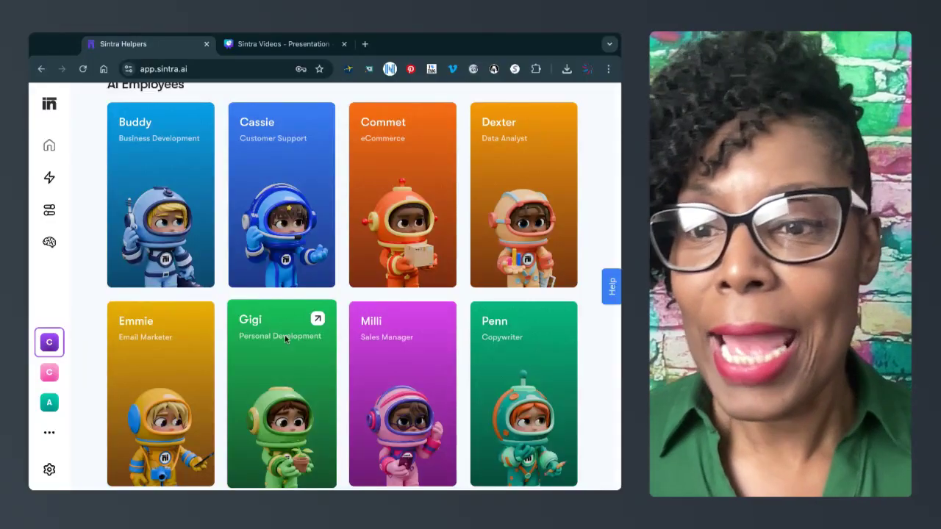
left_click(54, 437)
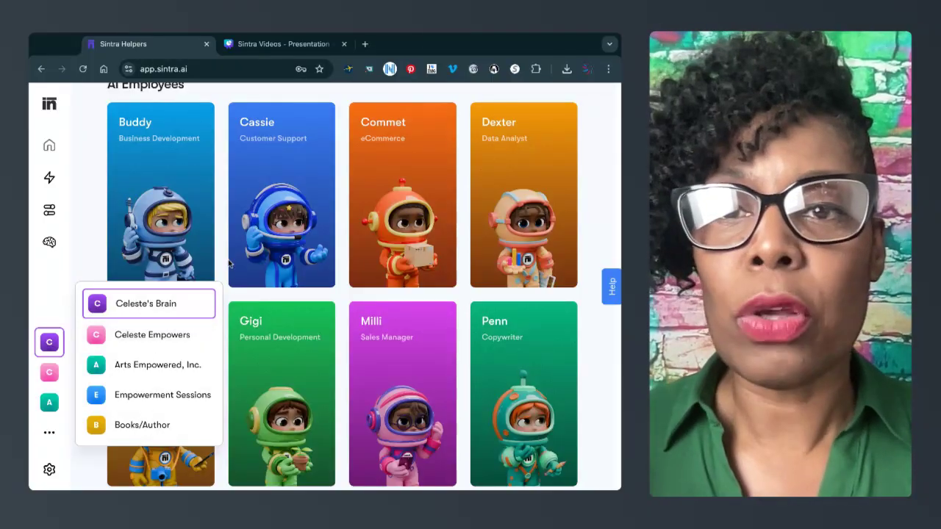
Pick Celeste Empowers from the workspace list to load its AI Employees grid
left_click(160, 335)
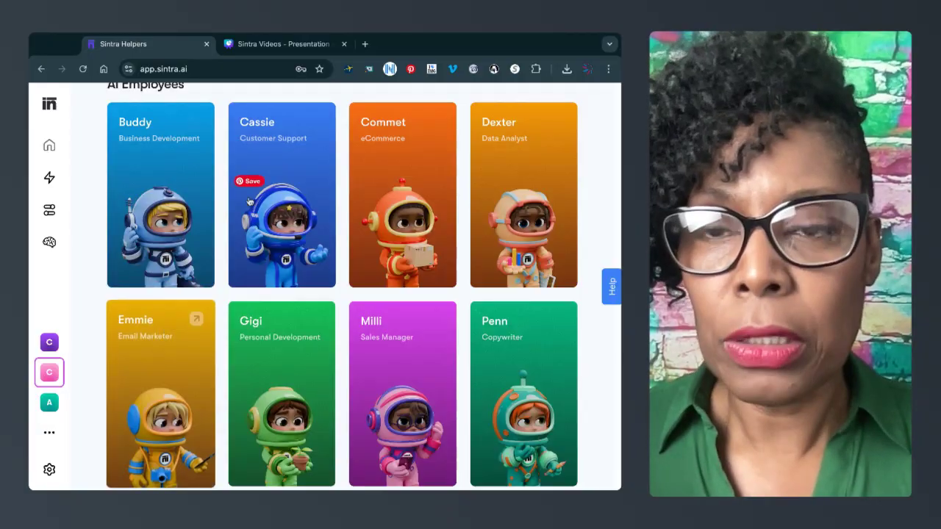
scroll(266, 179, "down", 1)
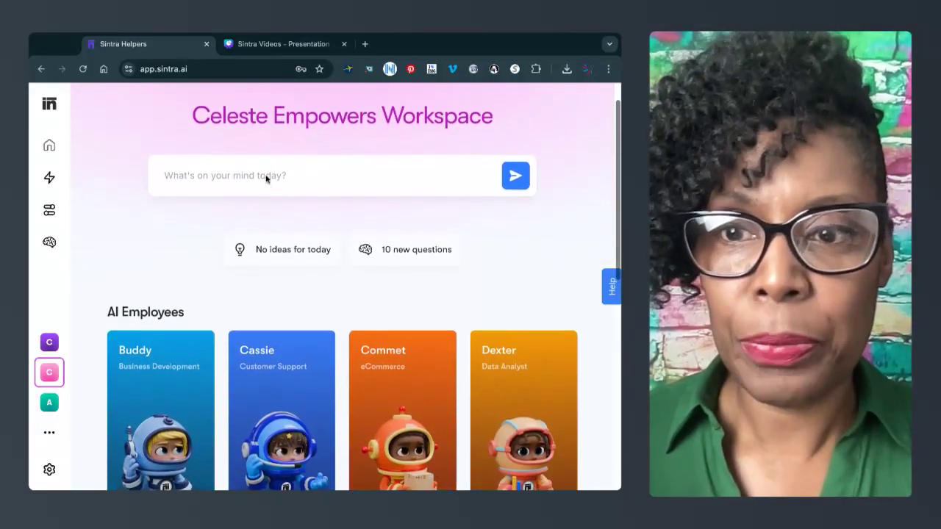
left_click(49, 243)
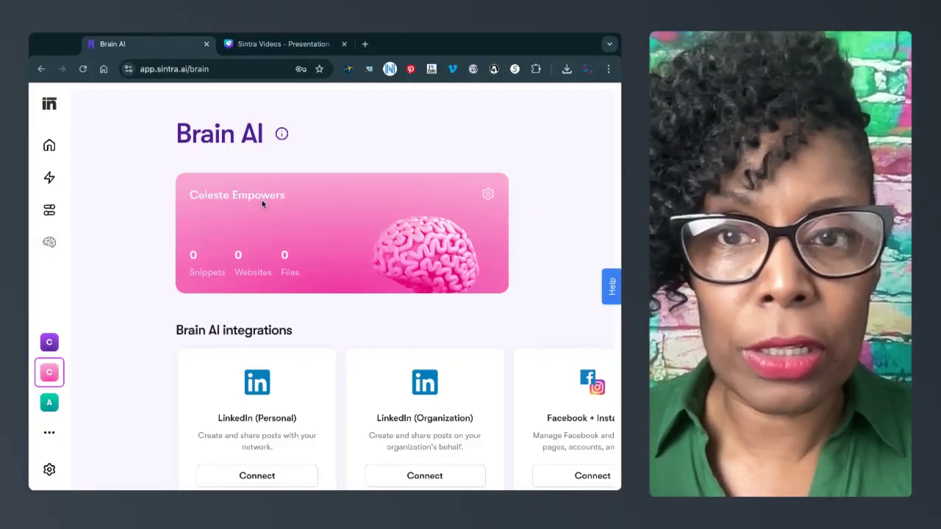
scroll(305, 225, "down", 1)
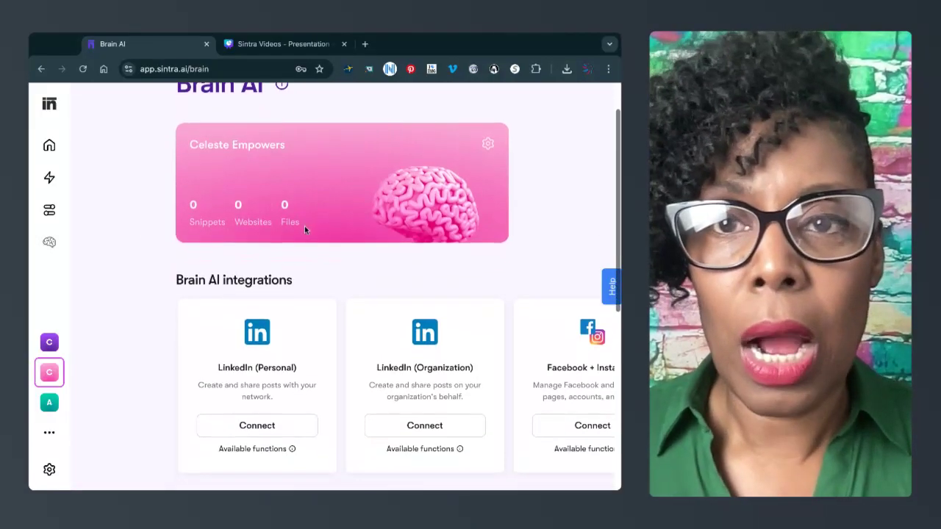
scroll(304, 225, "up", 1)
scroll(305, 226, "down", 1)
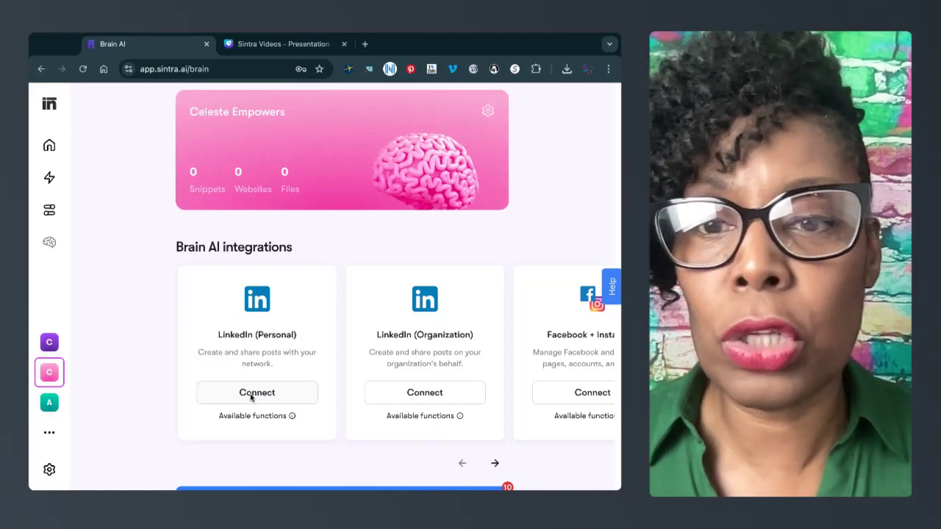
scroll(363, 378, "right", 3)
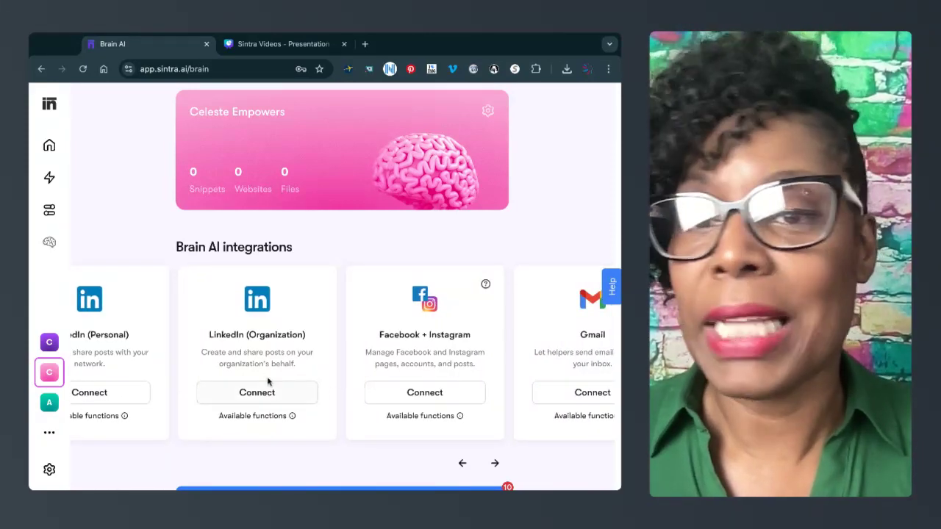
scroll(489, 418, "right", 2)
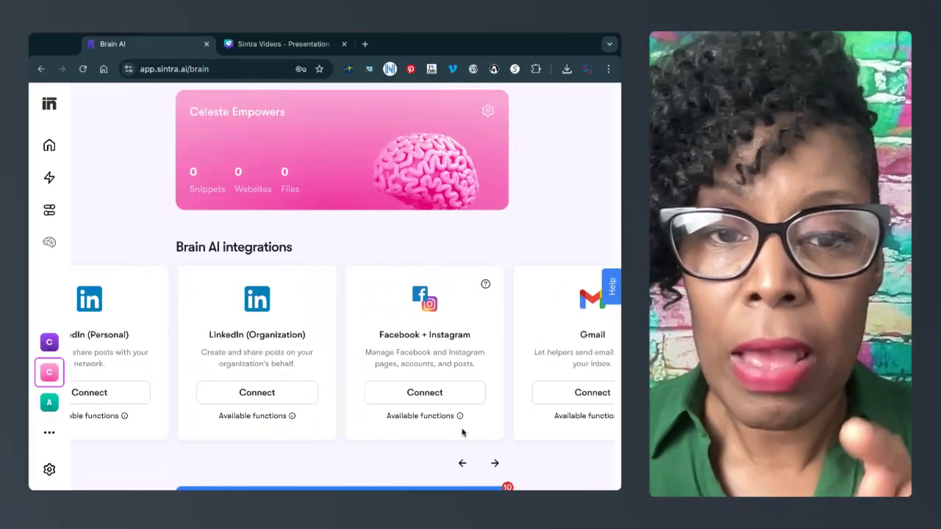
scroll(463, 433, "right", 3)
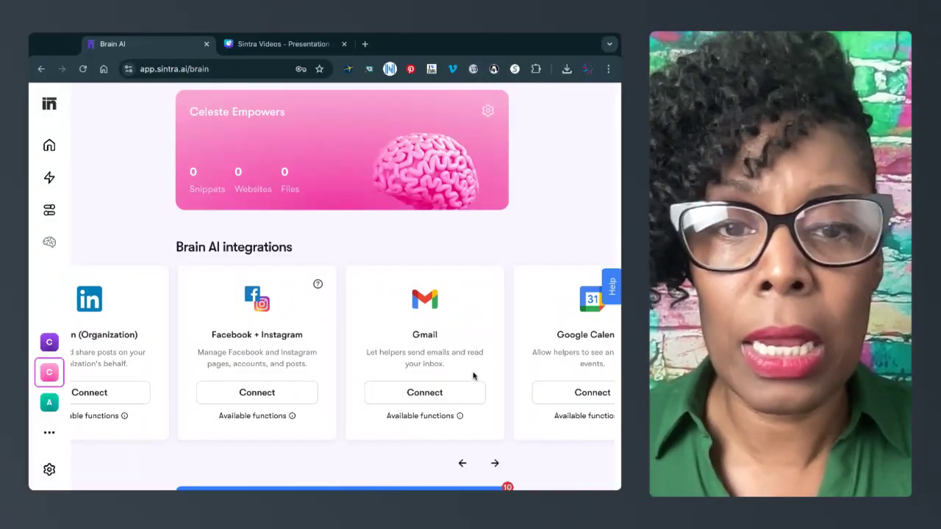
scroll(473, 376, "right", 3)
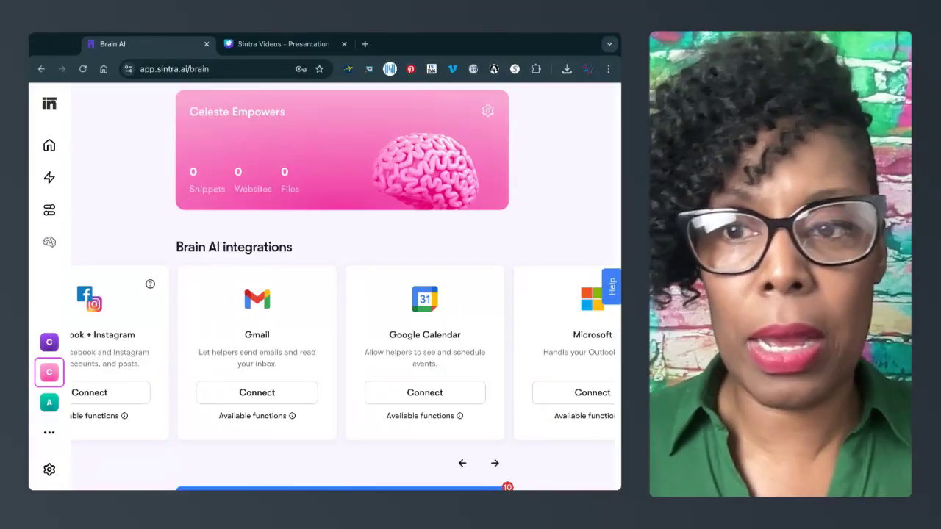
scroll(78, 387, "left", 5)
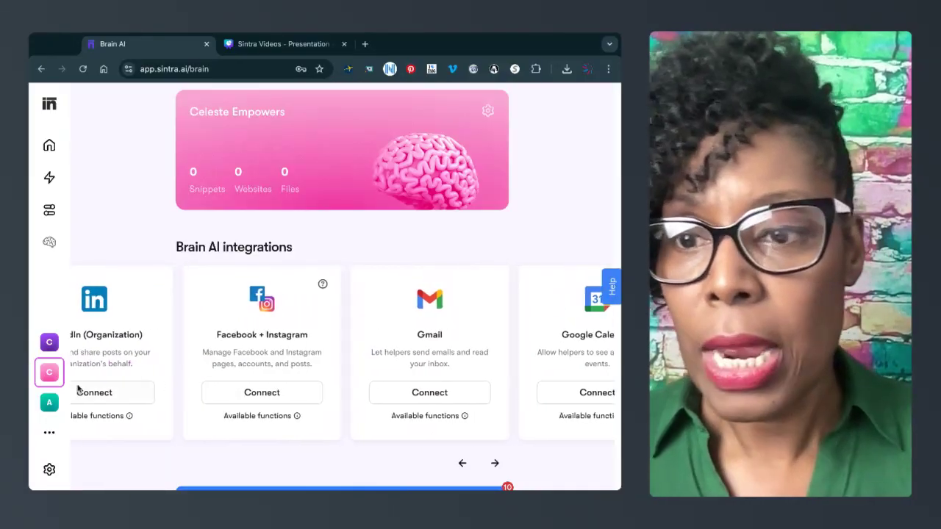
Switch to the Arts Empowered, Inc. workspace and scroll through its page
left_click(48, 405)
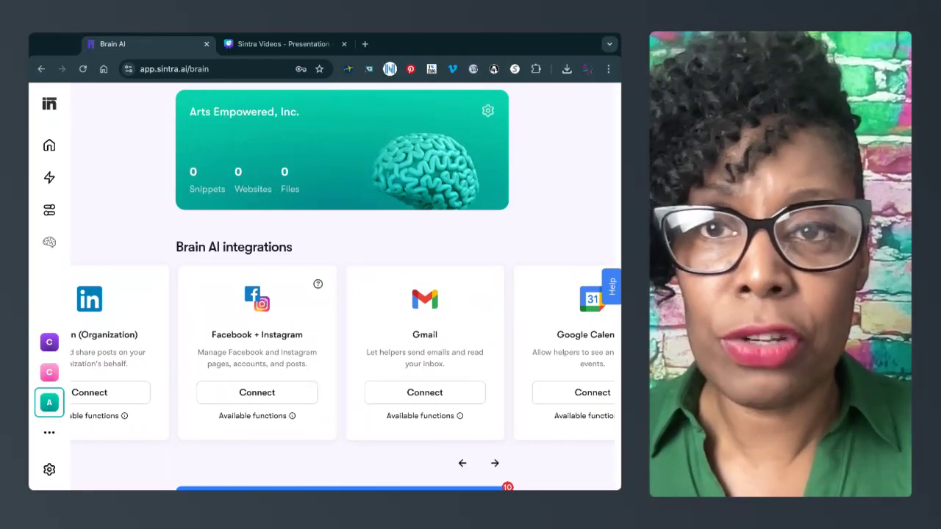
scroll(340, 287, "down", 3)
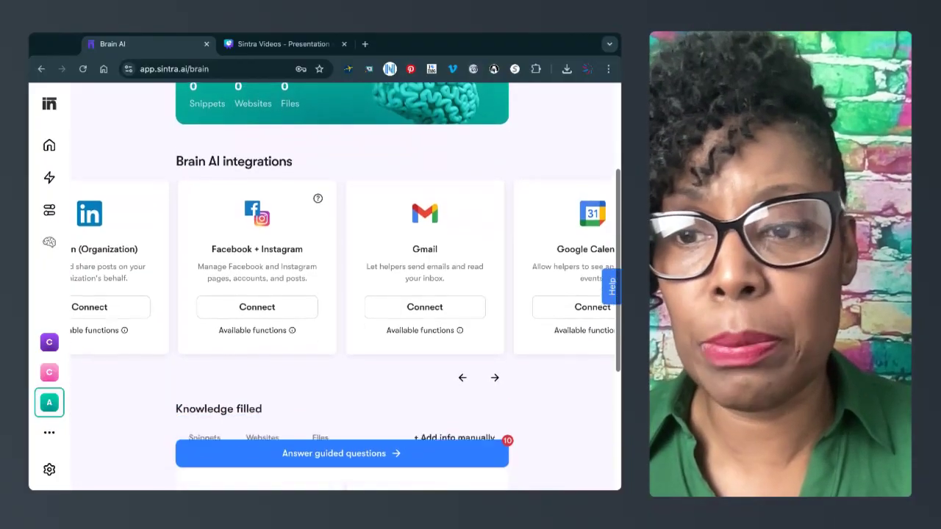
scroll(340, 287, "down", 4)
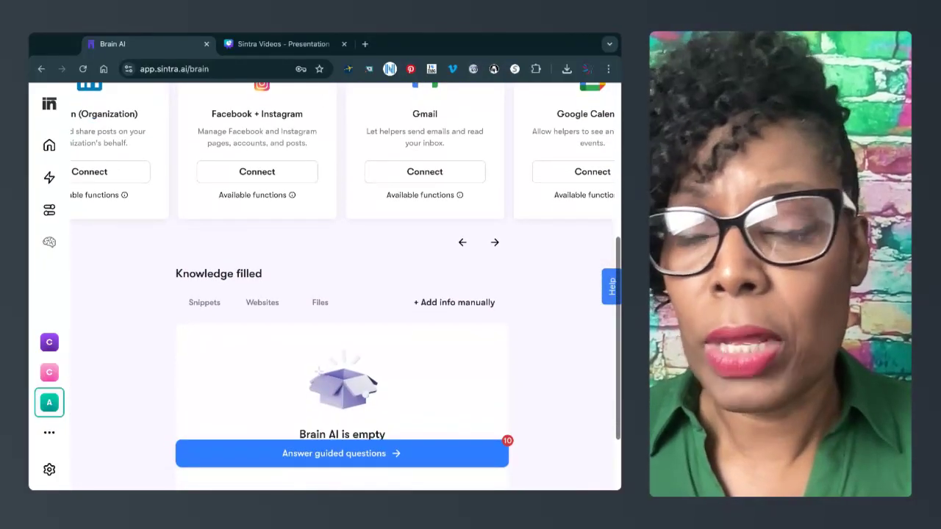
scroll(340, 287, "up", 1)
Switch to the Empowerment Sessions workspace and return to the top of its Brain AI page
left_click(50, 433)
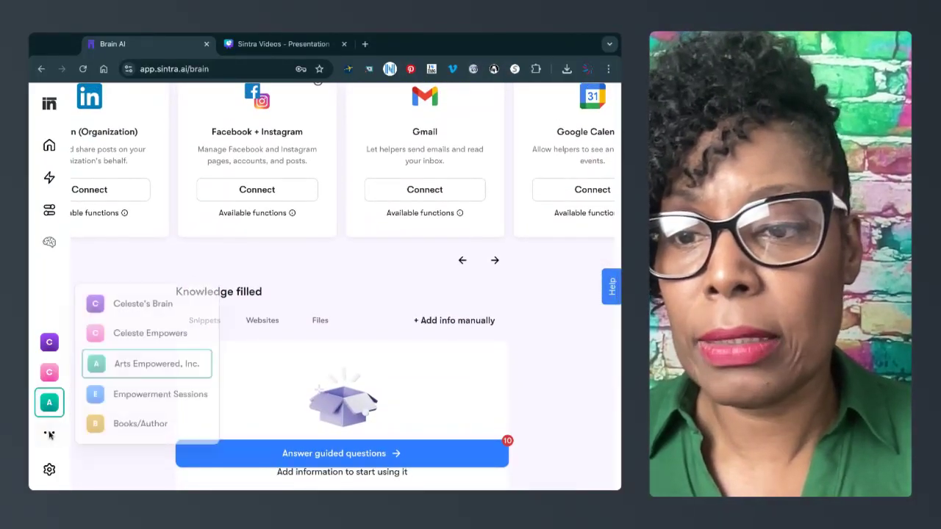
left_click(102, 397)
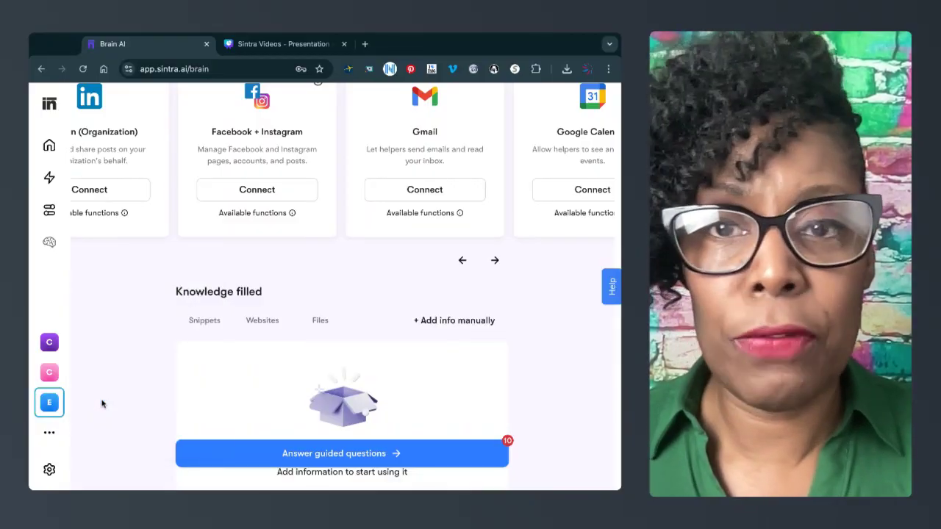
scroll(142, 360, "up", 3)
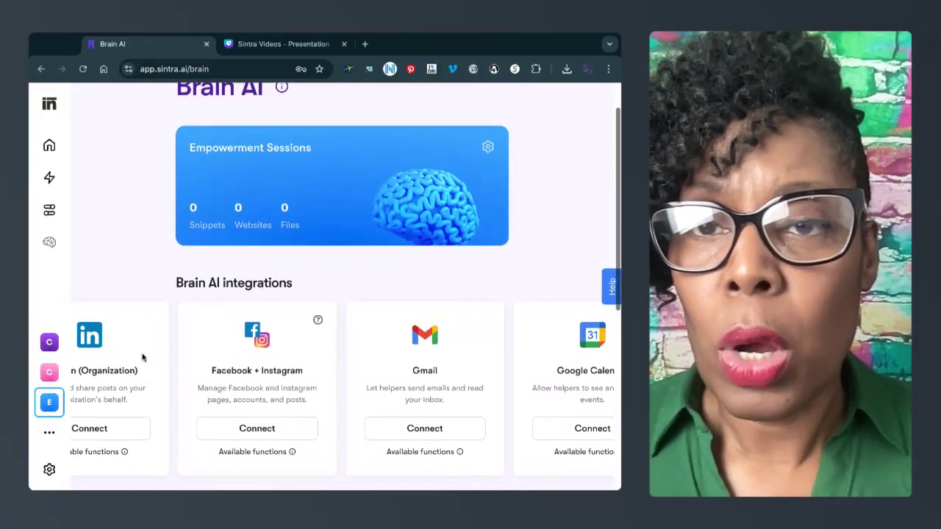
scroll(143, 357, "up", 1)
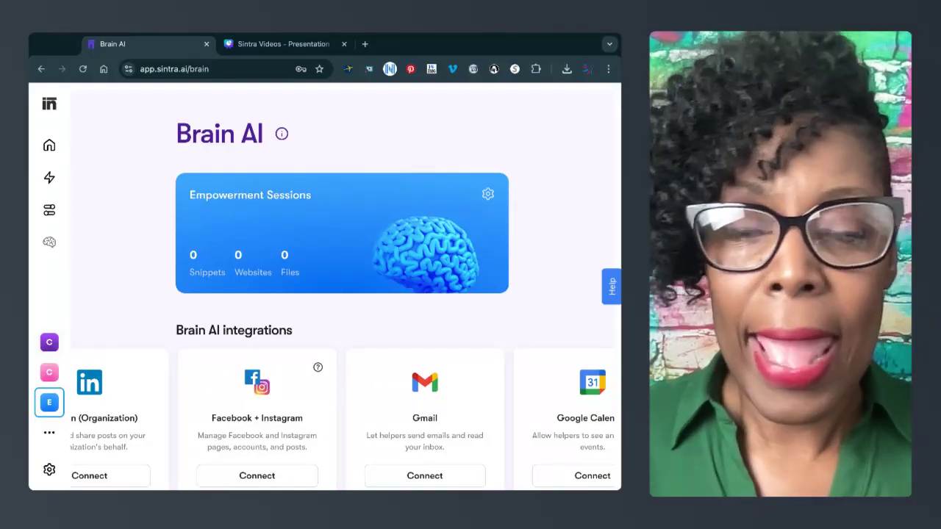
scroll(65, 337, "down", 4)
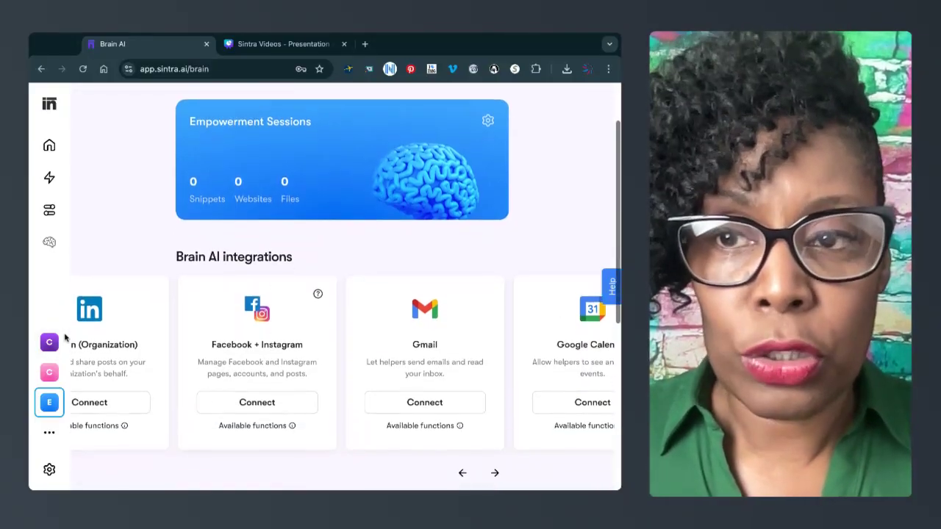
scroll(324, 411, "up", 2)
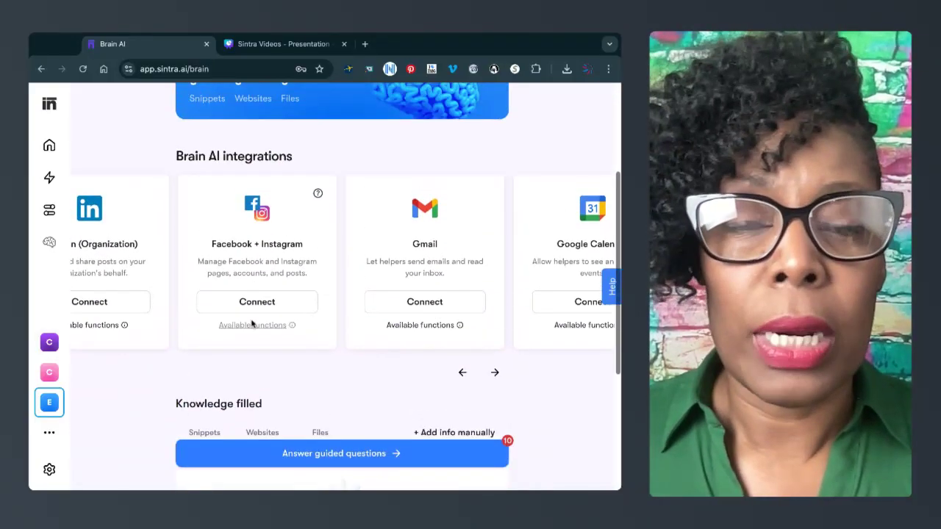
scroll(319, 301, "right", 3)
scroll(319, 302, "right", 6)
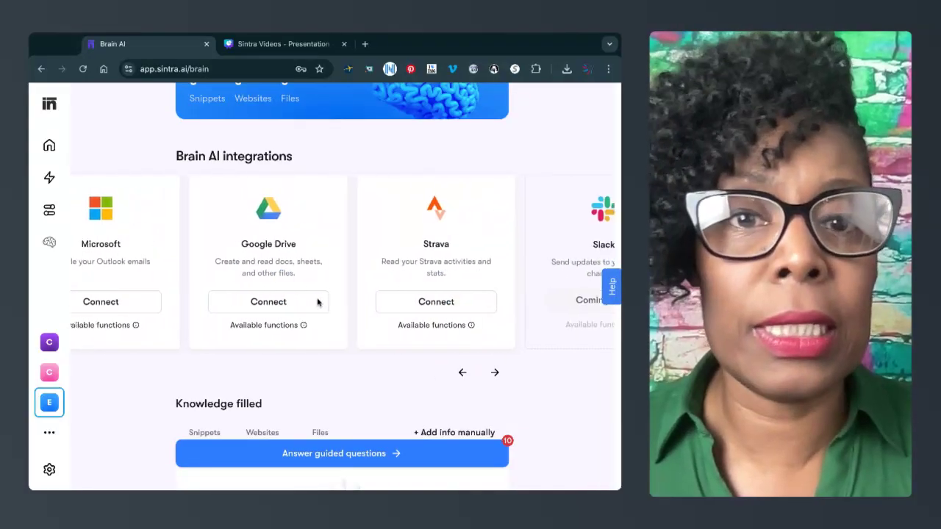
scroll(319, 302, "right", 2)
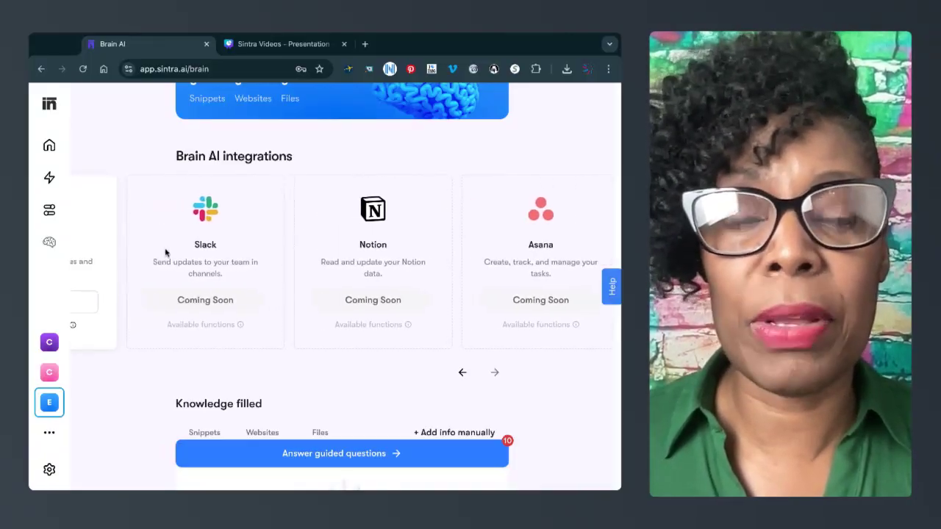
scroll(110, 331, "up", 1)
Open the sidebar's workspace switcher showing all five brand workspaces
left_click(50, 403)
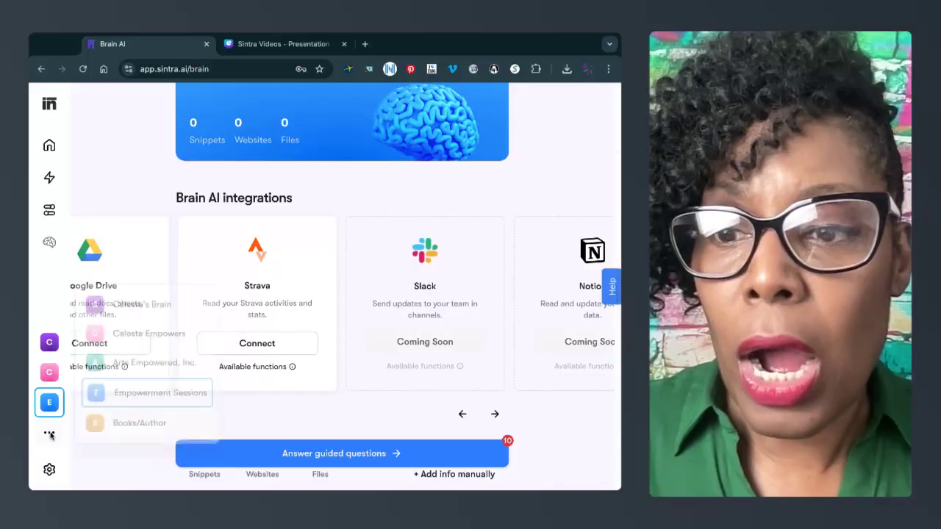